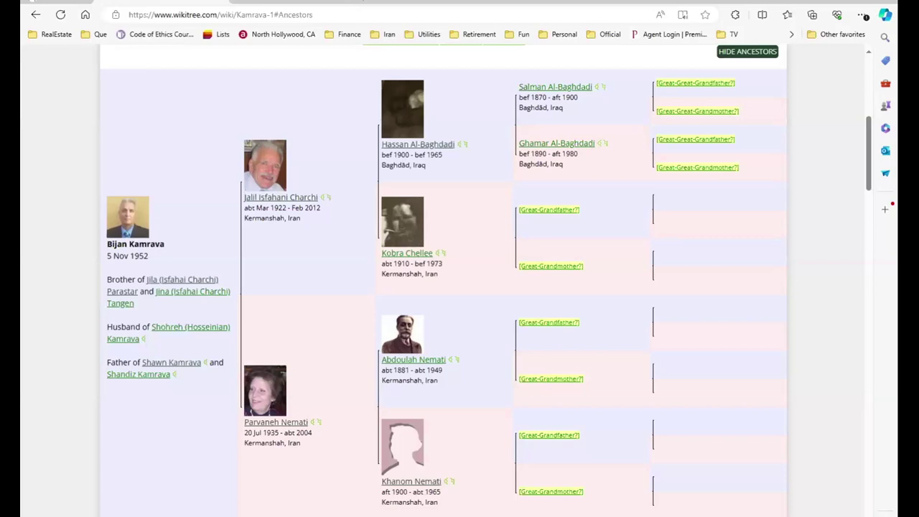
Go to the sister's profile and begin adding a spouse to it
{"action": "mouse_move", "coordinate": [172, 299]}
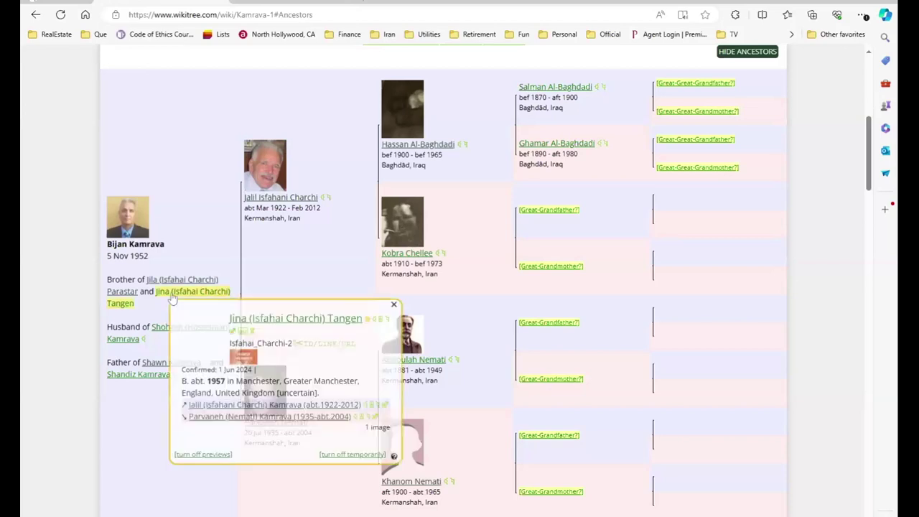
{"action": "left_click", "coordinate": [173, 299]}
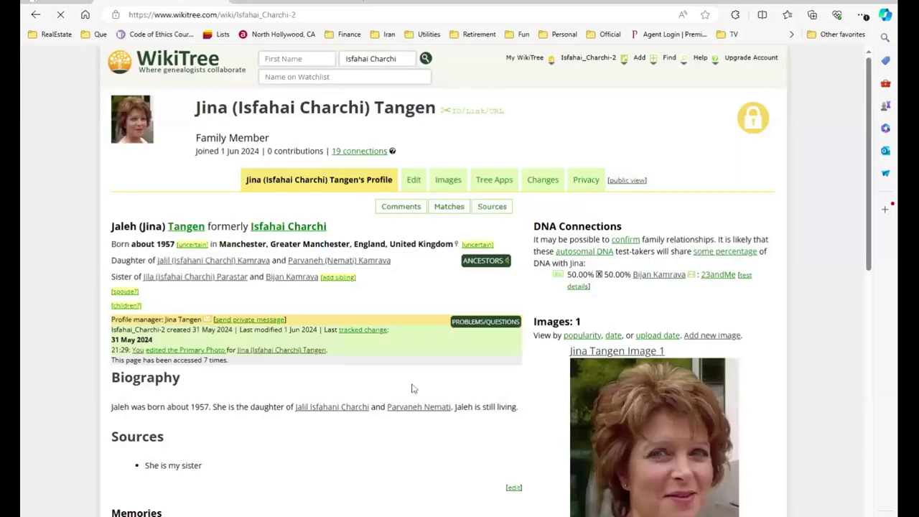
{"action": "scroll", "coordinate": [412, 390], "scroll_direction": "down", "scroll_amount": 1}
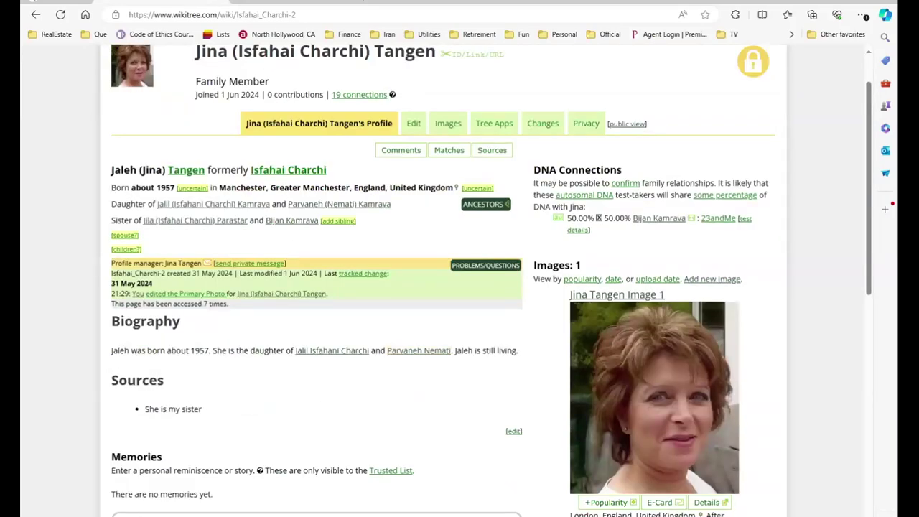
{"action": "scroll", "coordinate": [411, 389], "scroll_direction": "down", "scroll_amount": 1}
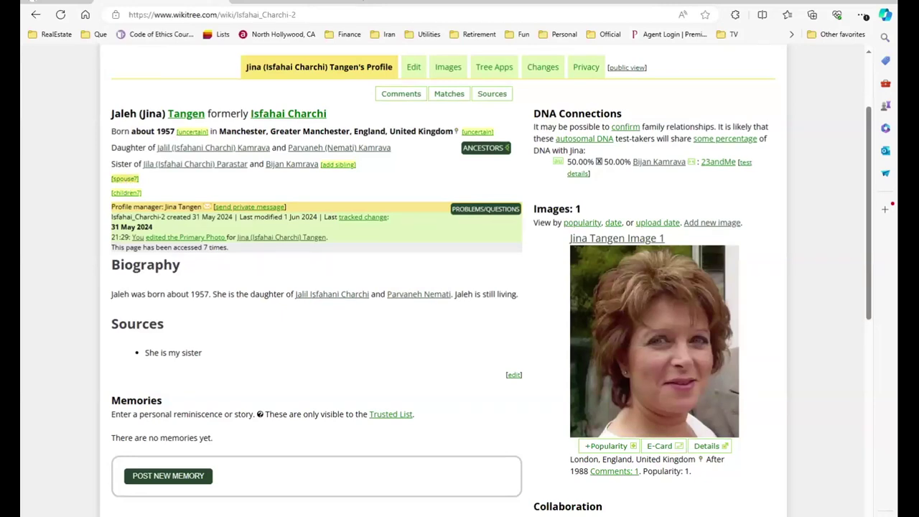
{"action": "left_click", "coordinate": [125, 180]}
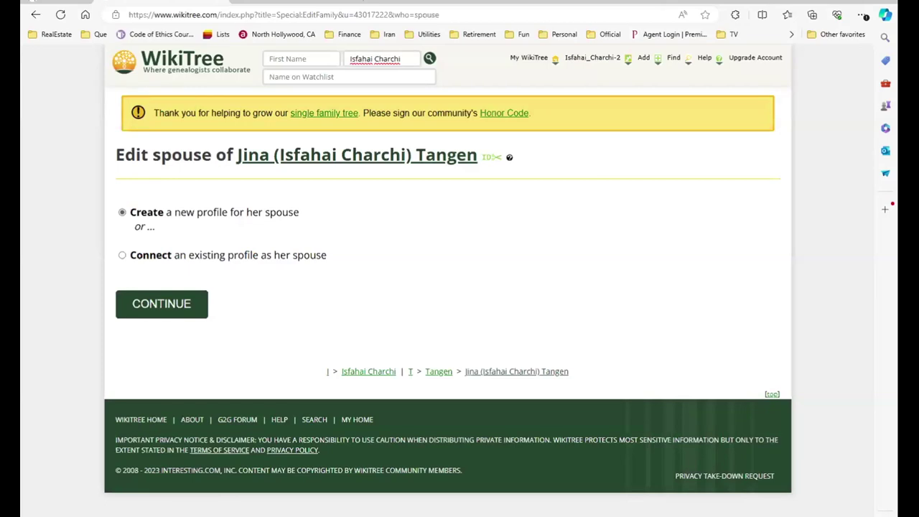
Create a new spouse profile and enter his partial first name plus birth and married surnames
{"action": "left_click", "coordinate": [163, 304]}
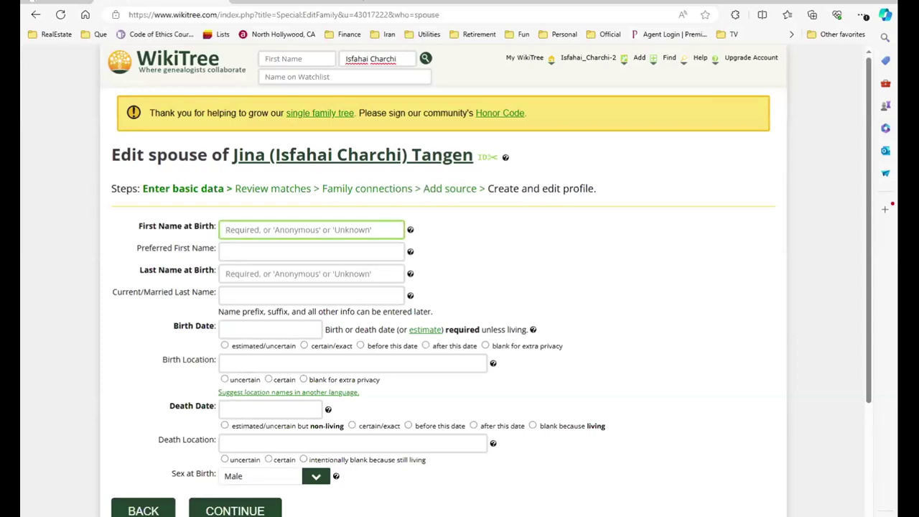
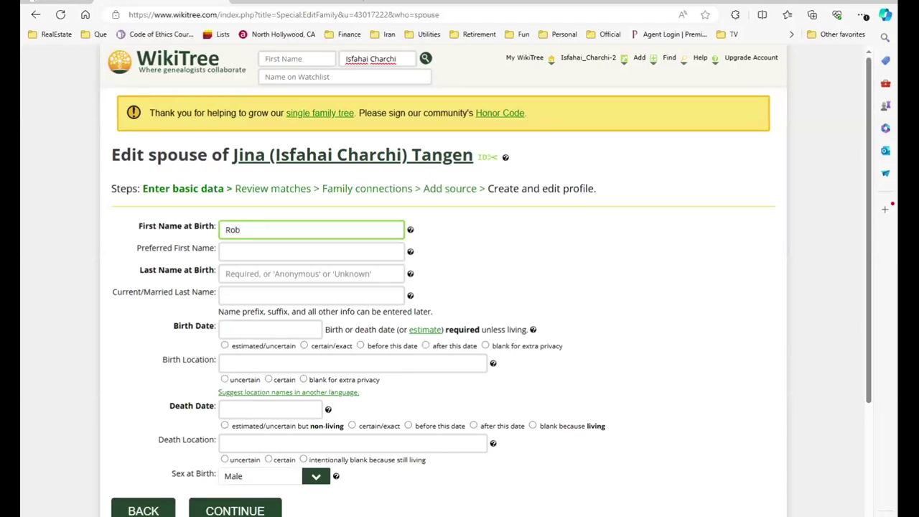
{"action": "left_click", "coordinate": [232, 273]}
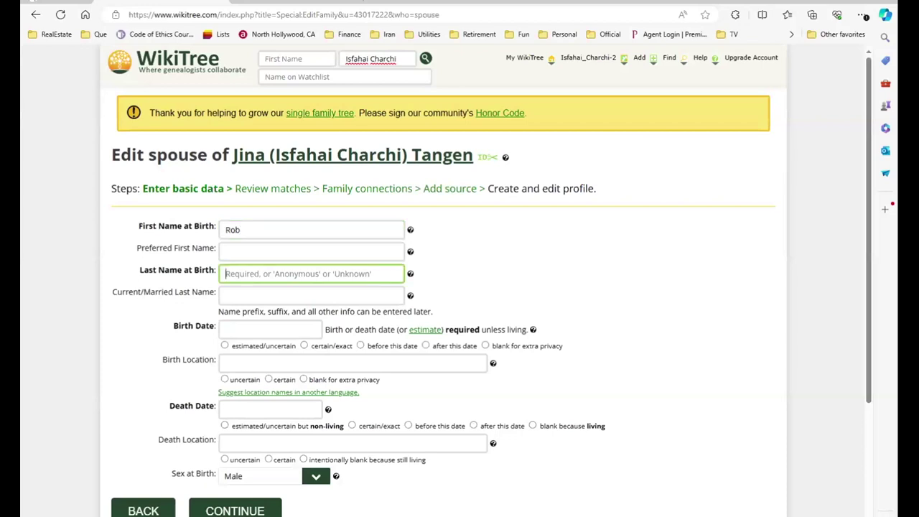
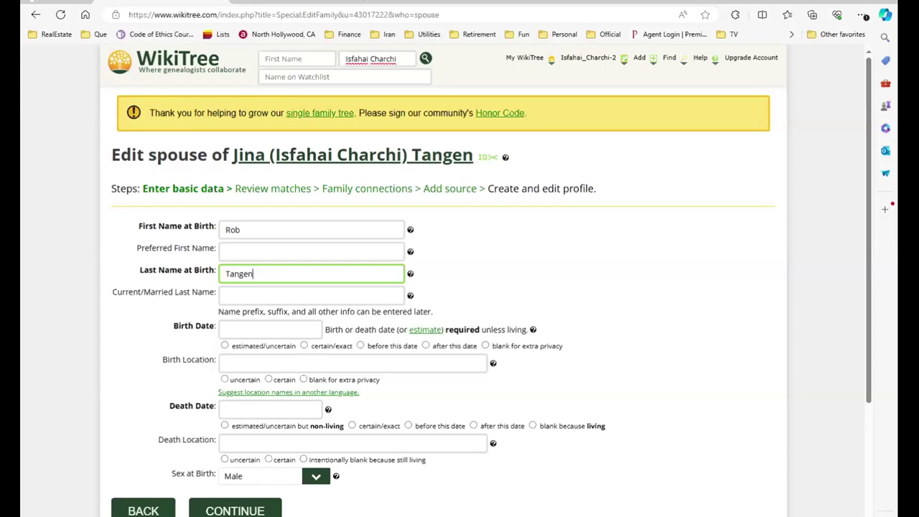
{"action": "left_click", "coordinate": [311, 295]}
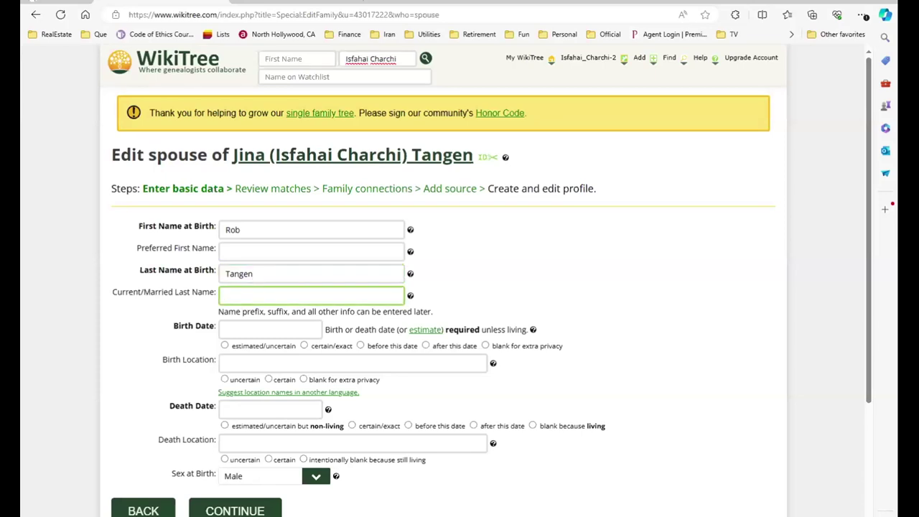
Complete his birth first name, add a preferred first name, and correct the first name's spelling
{"action": "left_click", "coordinate": [240, 230]}
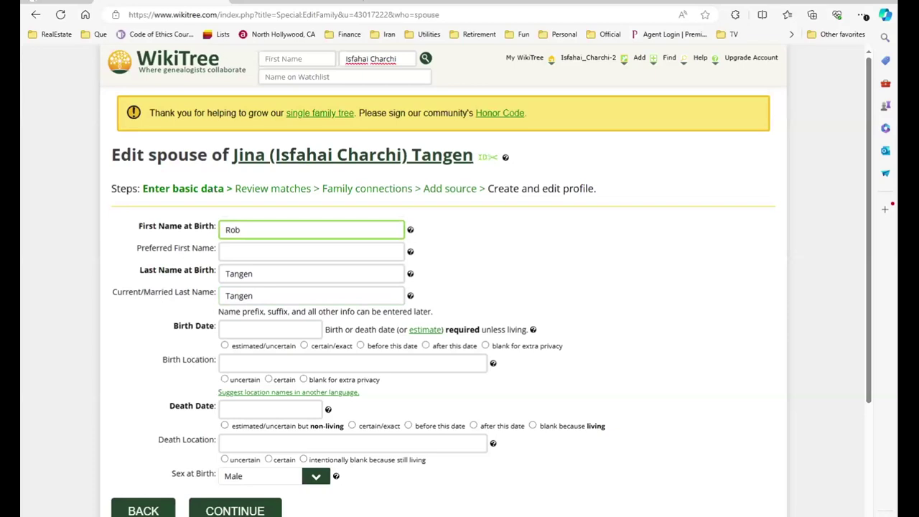
{"action": "type", "text": "ort"}
{"action": "key", "text": "ctrl+a"}
{"action": "key", "text": "Tab"}
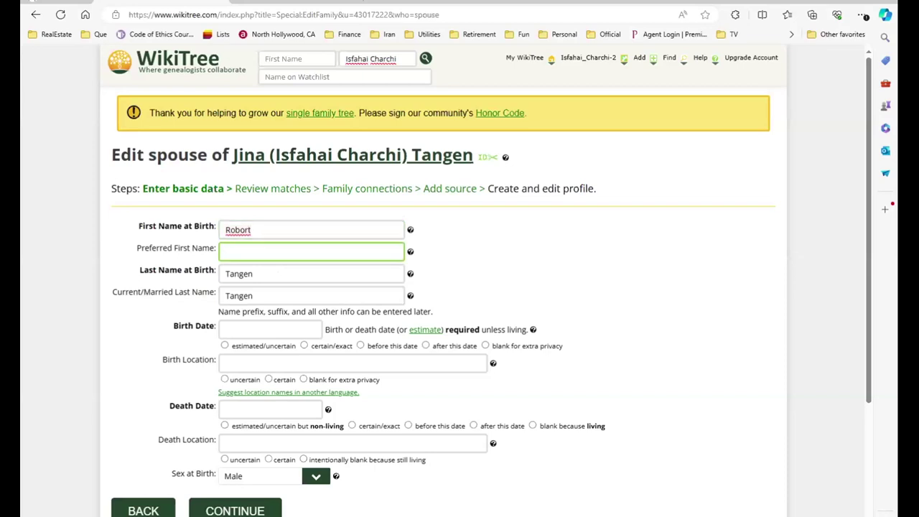
{"action": "type", "text": "Ron"}
{"action": "key", "text": "BackSpace"}
{"action": "type", "text": "b"}
{"action": "left_click", "coordinate": [238, 229]}
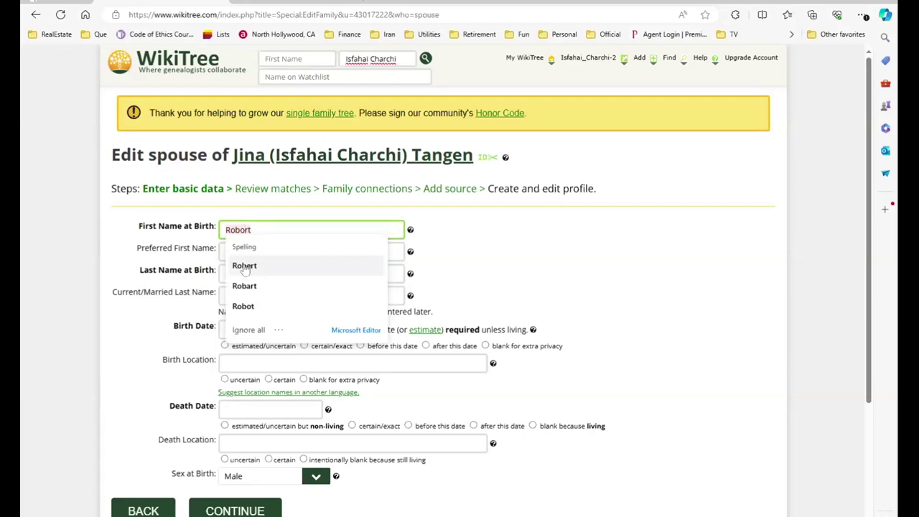
{"action": "left_click", "coordinate": [244, 265]}
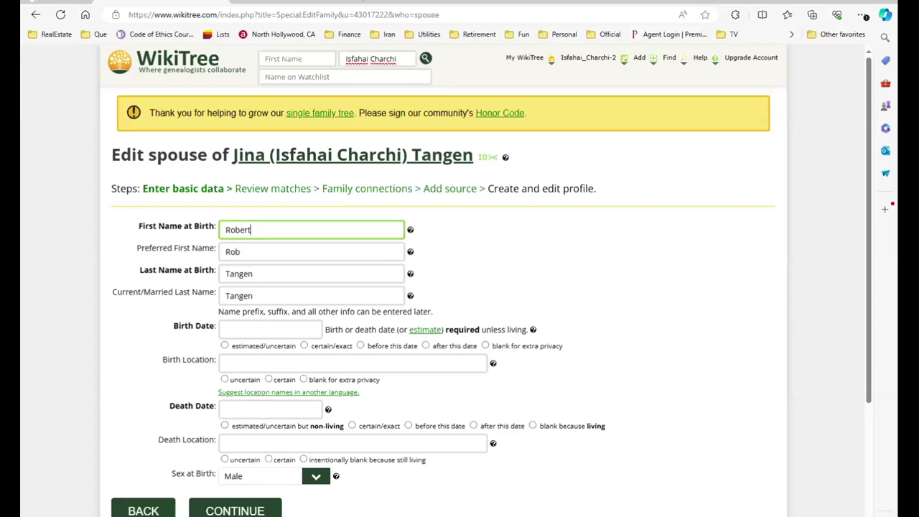
{"action": "scroll", "coordinate": [264, 346], "scroll_direction": "down", "scroll_amount": 1}
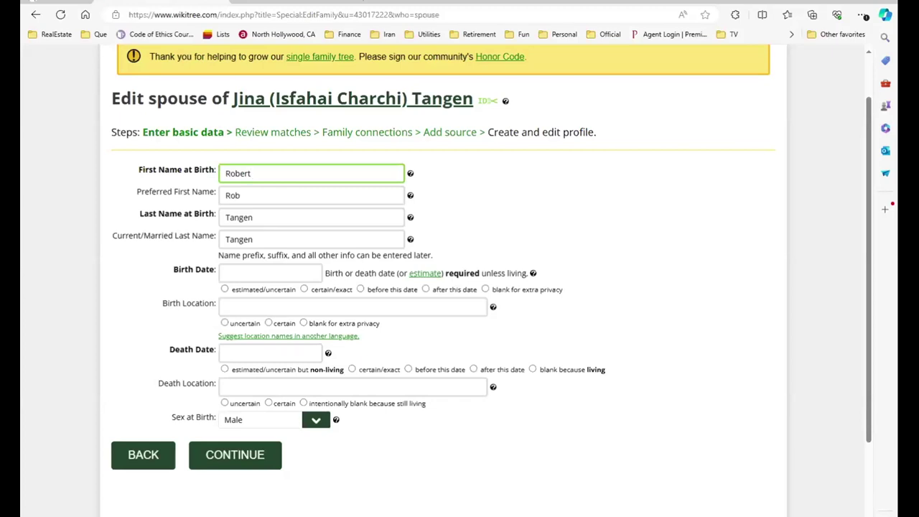
Set birthplace to Chicago, Cook, Illinois, United States as certain, and mark death blank because living
{"action": "left_click", "coordinate": [352, 307]}
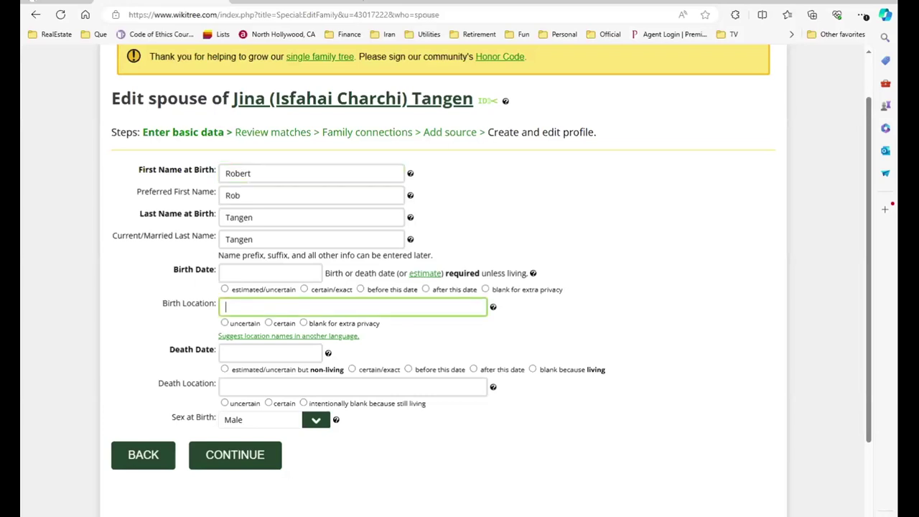
{"action": "type", "text": "Chicago"}
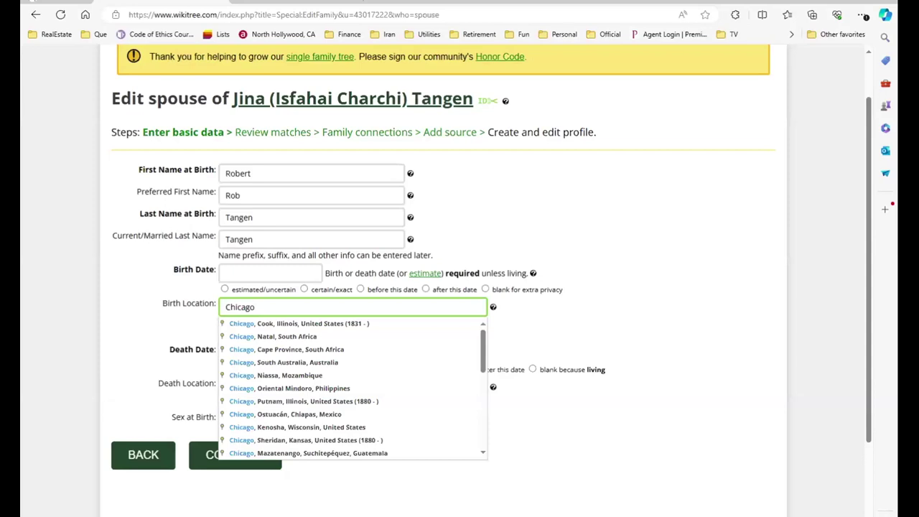
{"action": "type", "text": ", Il"}
{"action": "key", "text": "BackSpace"}
{"action": "key", "text": "BackSpace"}
{"action": "key", "text": "BackSpace"}
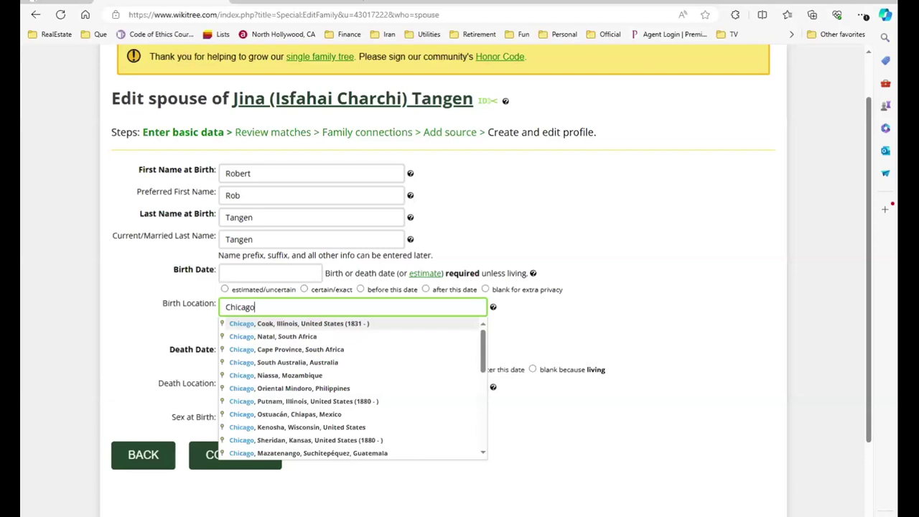
{"action": "left_click", "coordinate": [268, 324]}
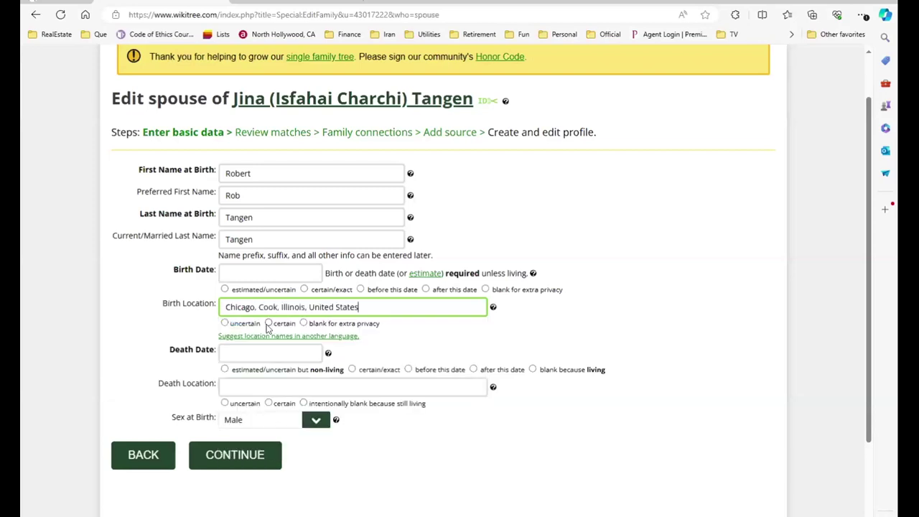
{"action": "left_click", "coordinate": [268, 323]}
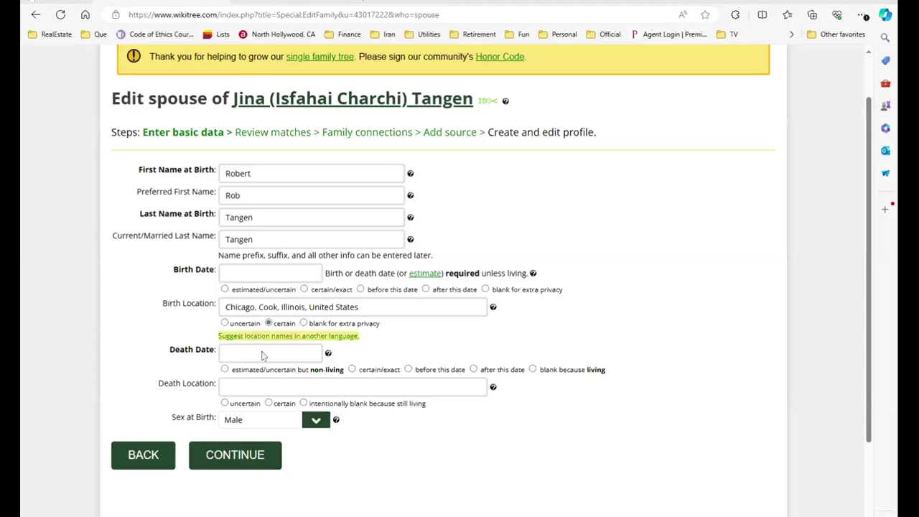
{"action": "left_click", "coordinate": [535, 371]}
{"action": "left_click", "coordinate": [716, 327]}
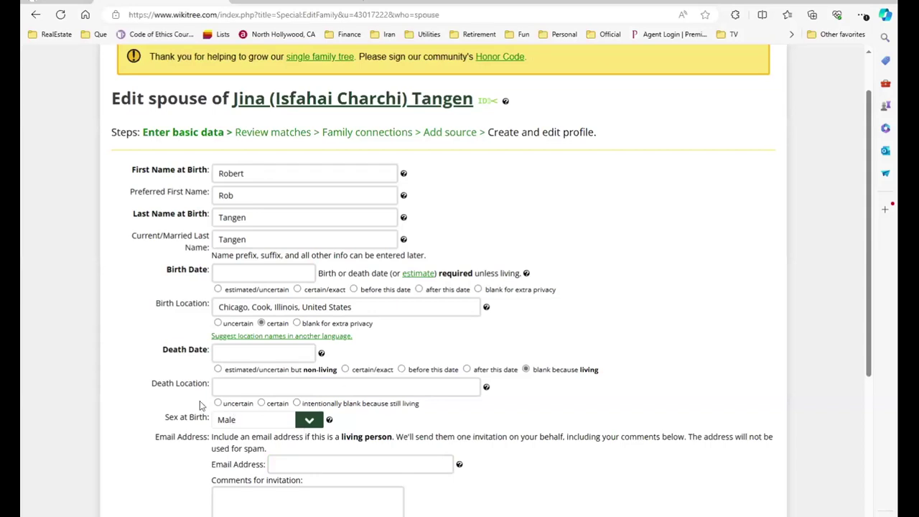
Paste the spouse's email address into the invitation Email Address field
{"action": "scroll", "coordinate": [157, 410], "scroll_direction": "down", "scroll_amount": 1}
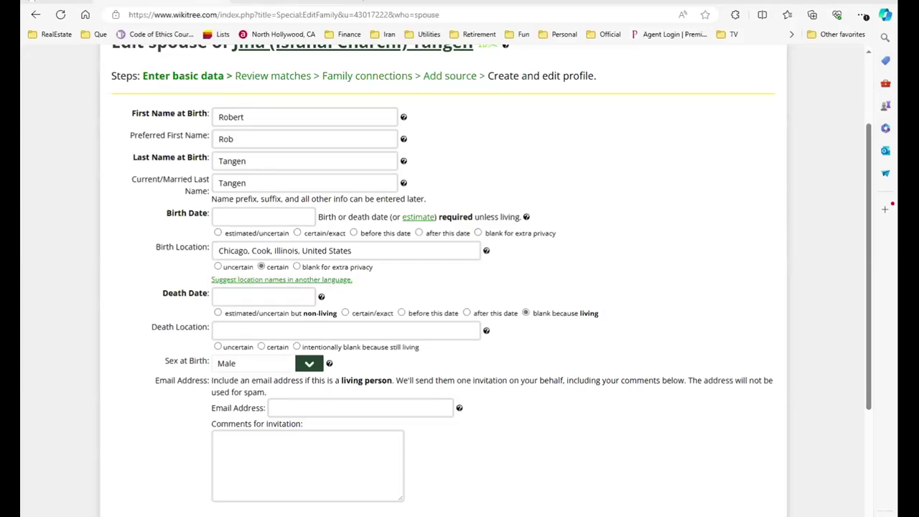
{"action": "left_click", "coordinate": [359, 408]}
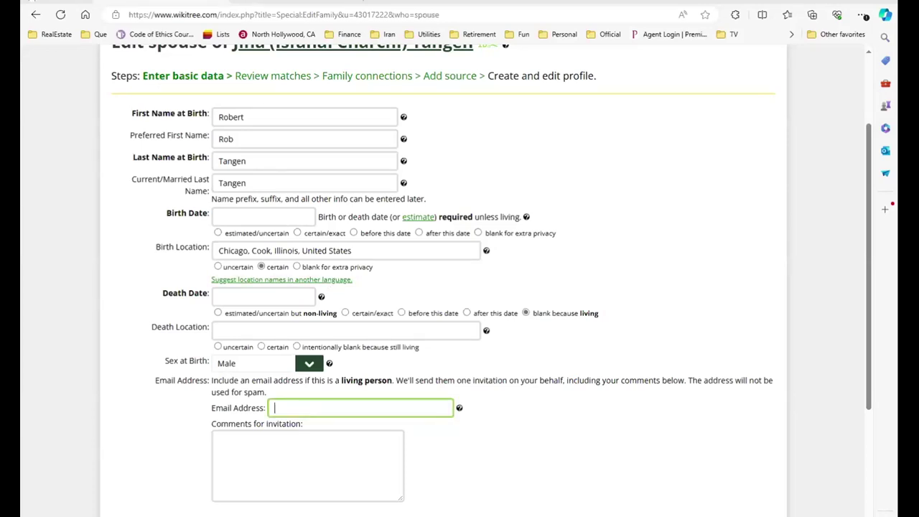
{"action": "key", "text": "ctrl+v"}
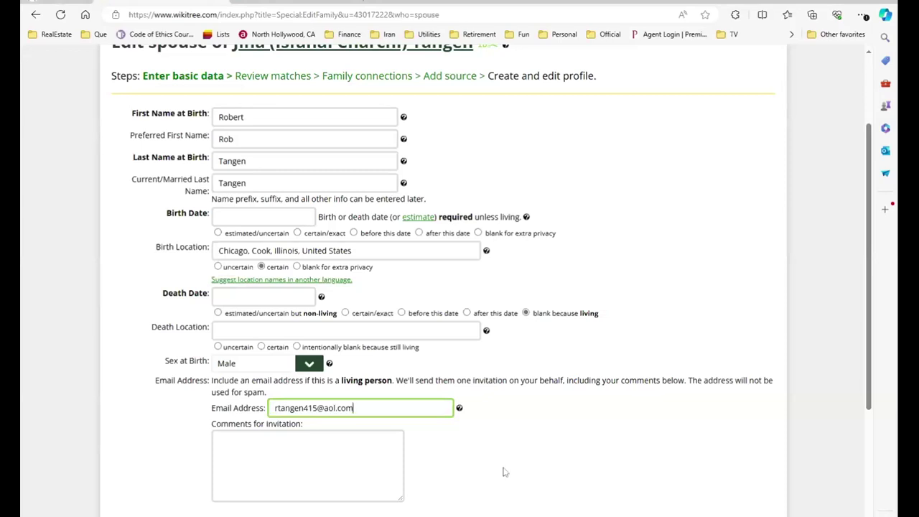
{"action": "left_click", "coordinate": [516, 462]}
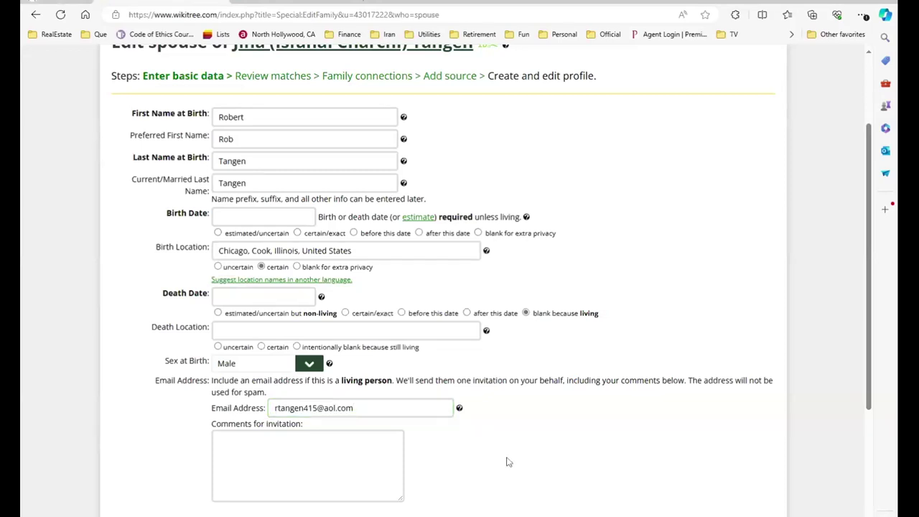
Write the invitation comment "I'm adding you to our family tree on WiKiTree", fixing 'tom' to 'to'
{"action": "left_click", "coordinate": [383, 483]}
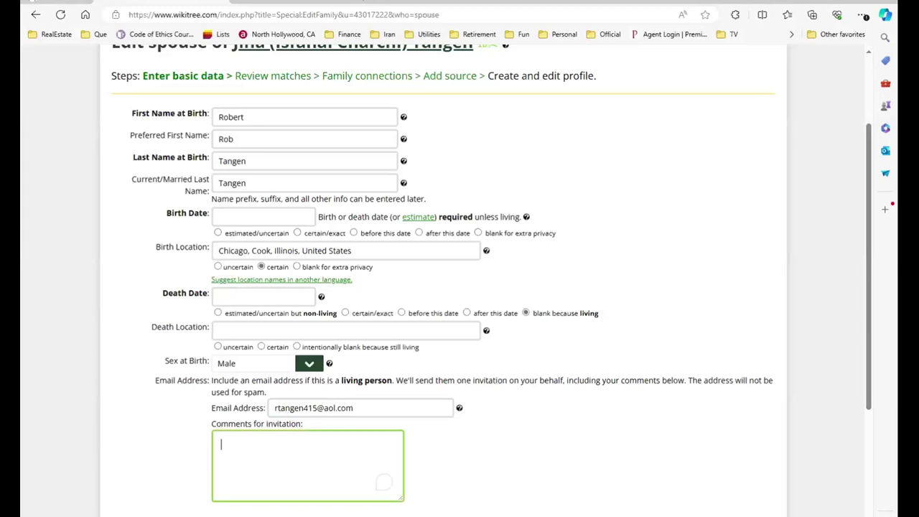
{"action": "type", "text": "I'm adding you"}
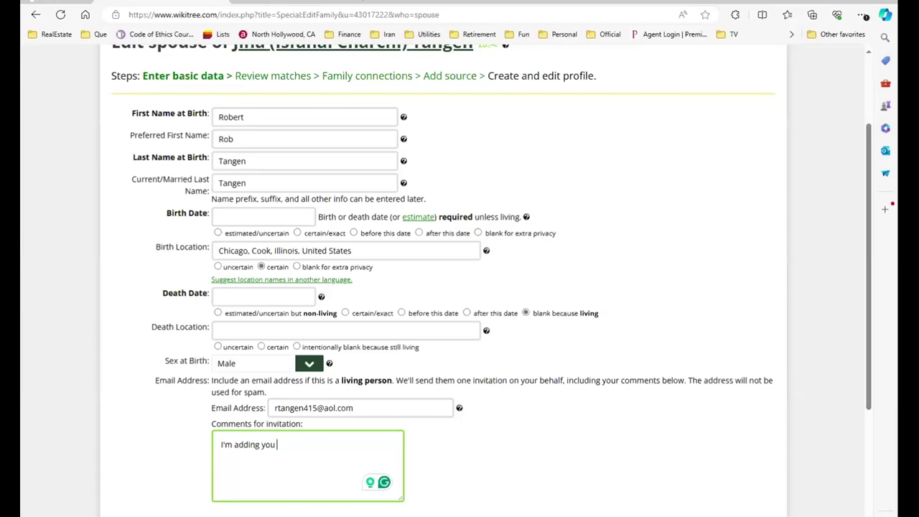
{"action": "type", "text": "tom our fami"}
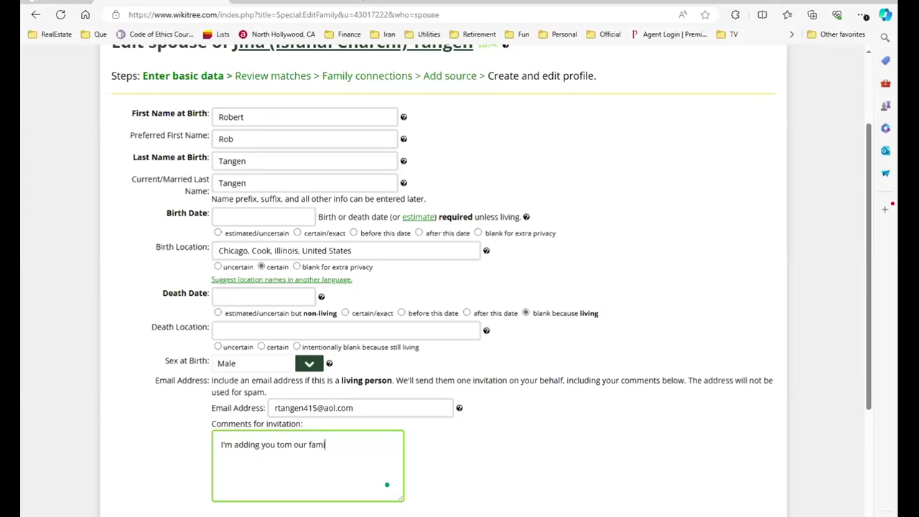
{"action": "type", "text": "ly tree o"}
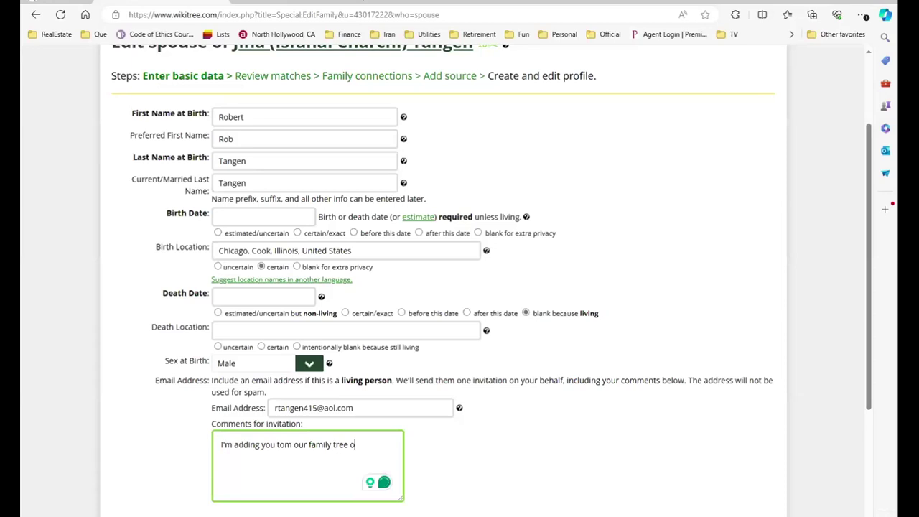
{"action": "type", "text": "n WiK"}
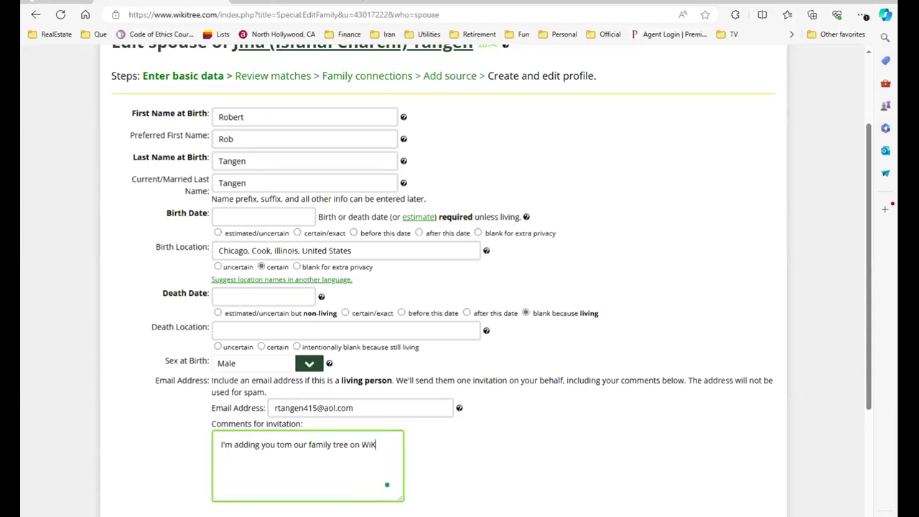
{"action": "type", "text": "iTree"}
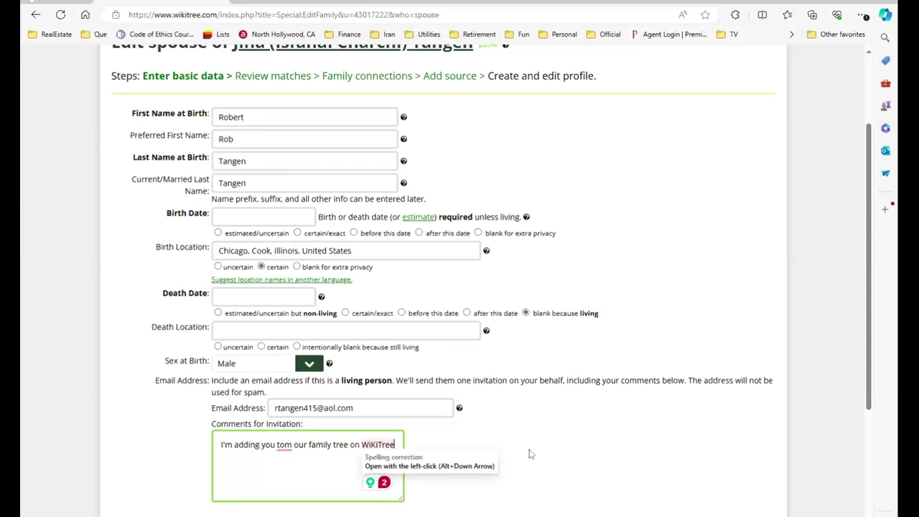
{"action": "scroll", "coordinate": [528, 454], "scroll_direction": "down", "scroll_amount": 3}
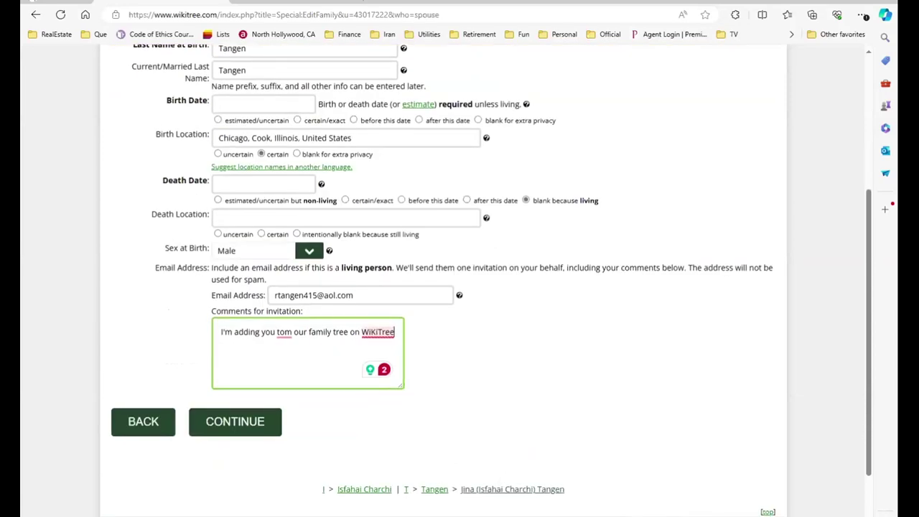
{"action": "mouse_move", "coordinate": [284, 333]}
{"action": "left_click", "coordinate": [281, 364]}
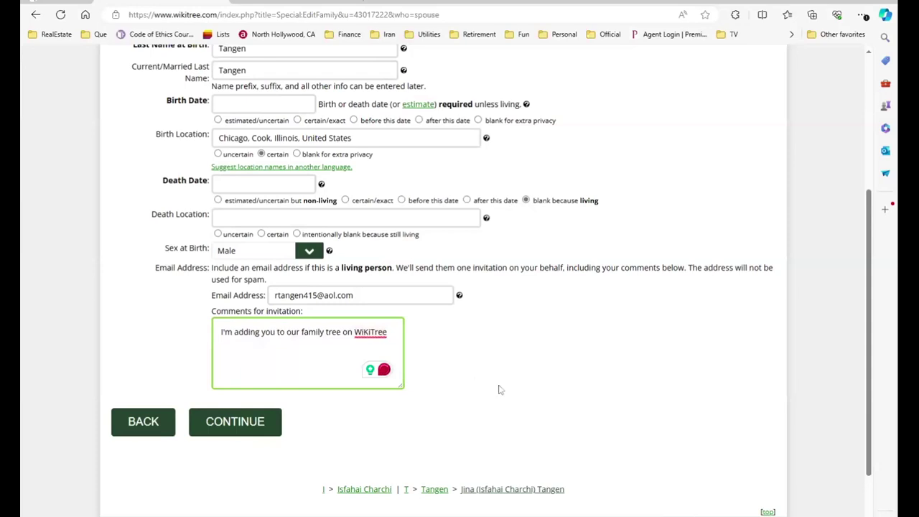
{"action": "scroll", "coordinate": [515, 392], "scroll_direction": "up", "scroll_amount": 1}
{"action": "scroll", "coordinate": [515, 395], "scroll_direction": "down", "scroll_amount": 1}
Submit the basic data and reject the suggested existing profile as a match
{"action": "left_click", "coordinate": [241, 425]}
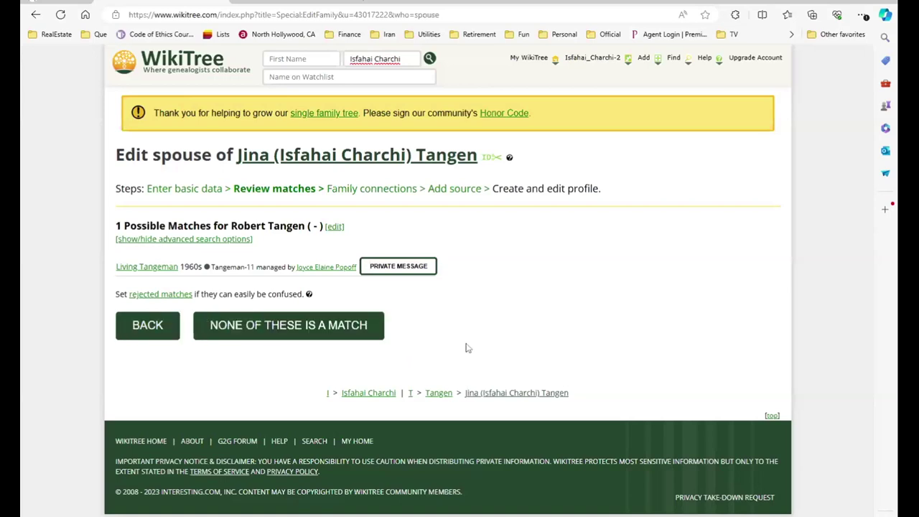
{"action": "left_click", "coordinate": [295, 328]}
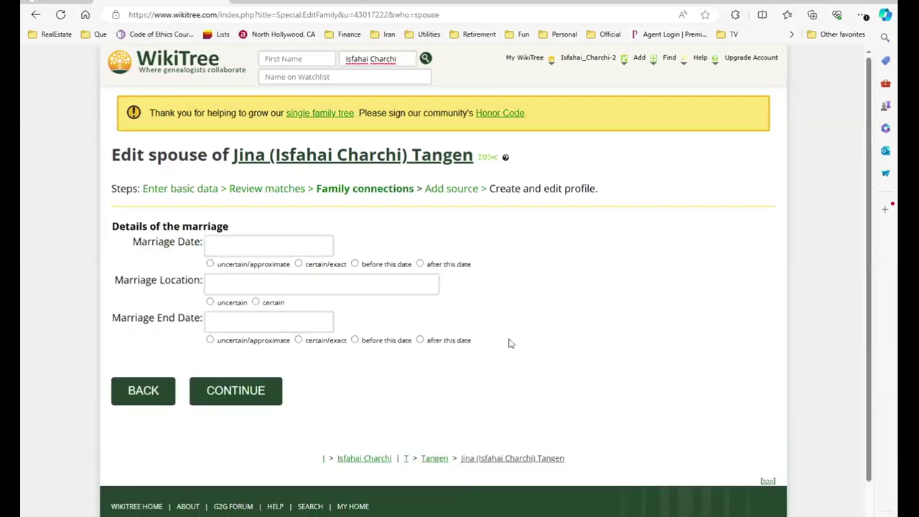